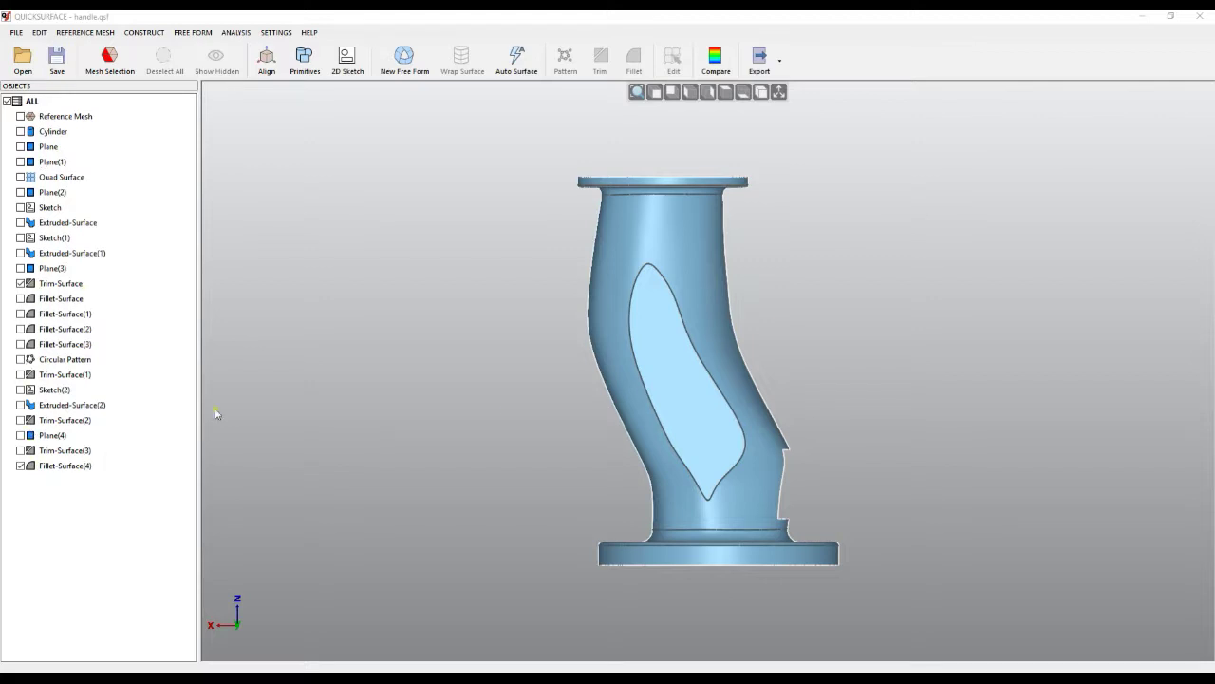
Open the Quad Surface for editing and select an edge control point
mouse_move(817, 514)
right_down()
mouse_move(755, 580)
mouse_move(670, 586)
mouse_move(622, 529)
right_up()
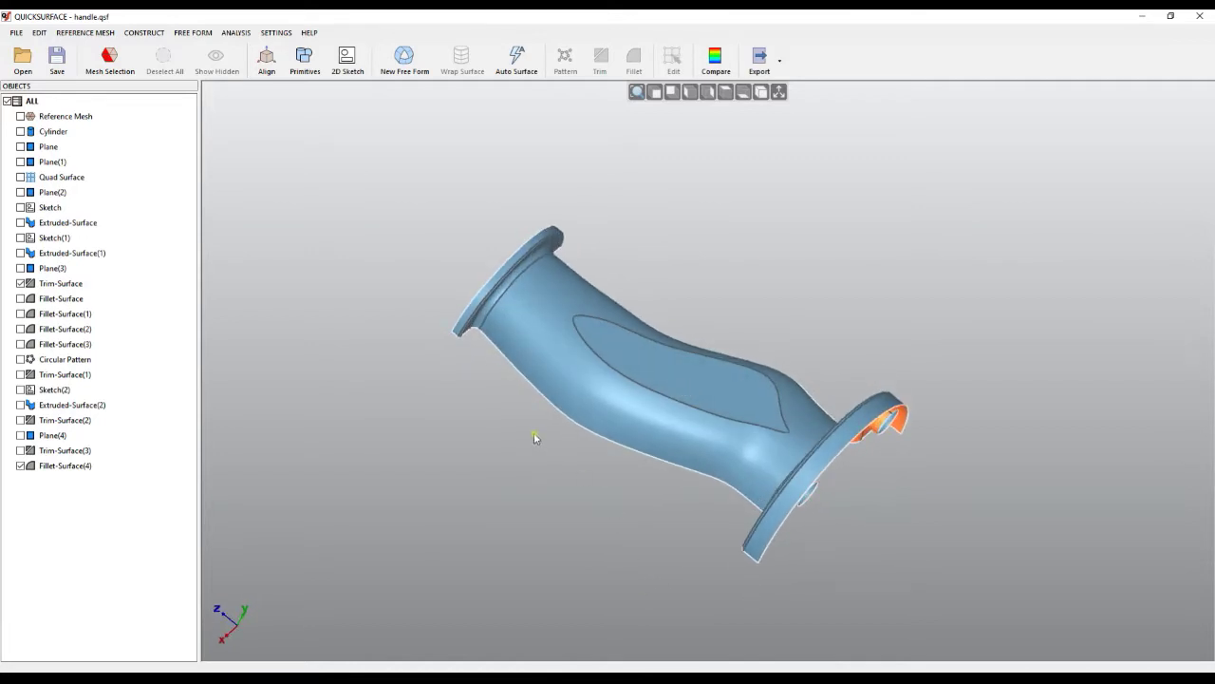
scroll(519, 397, up, 3)
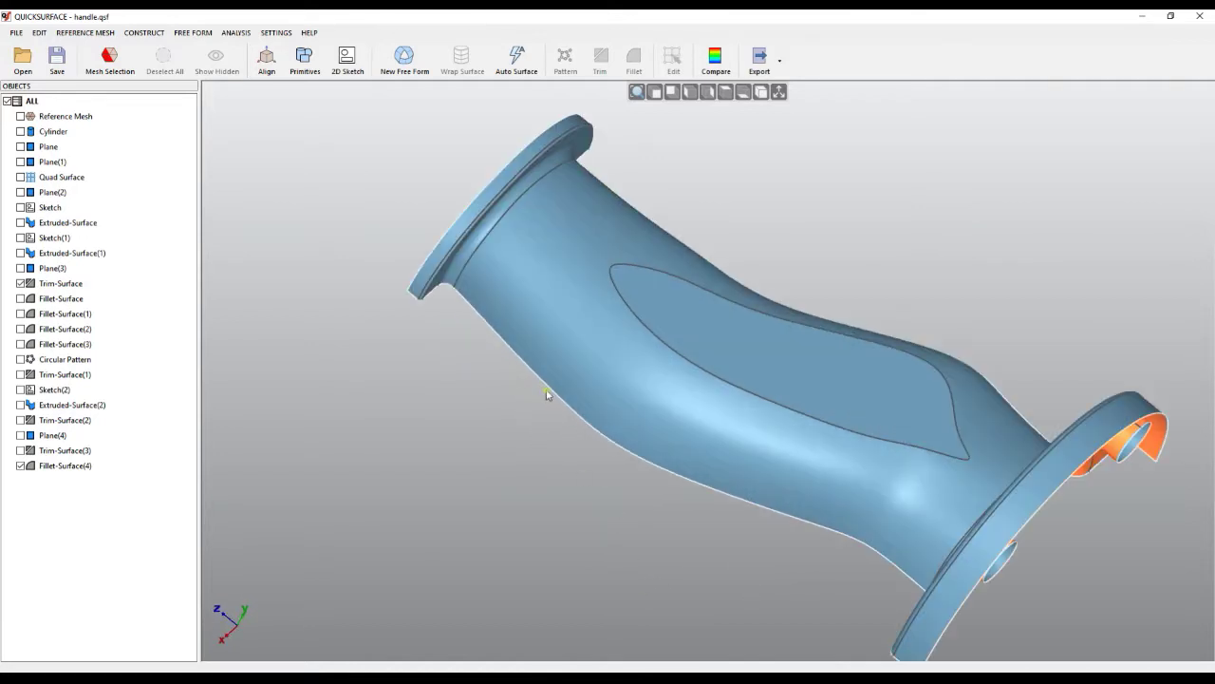
double_click(46, 181)
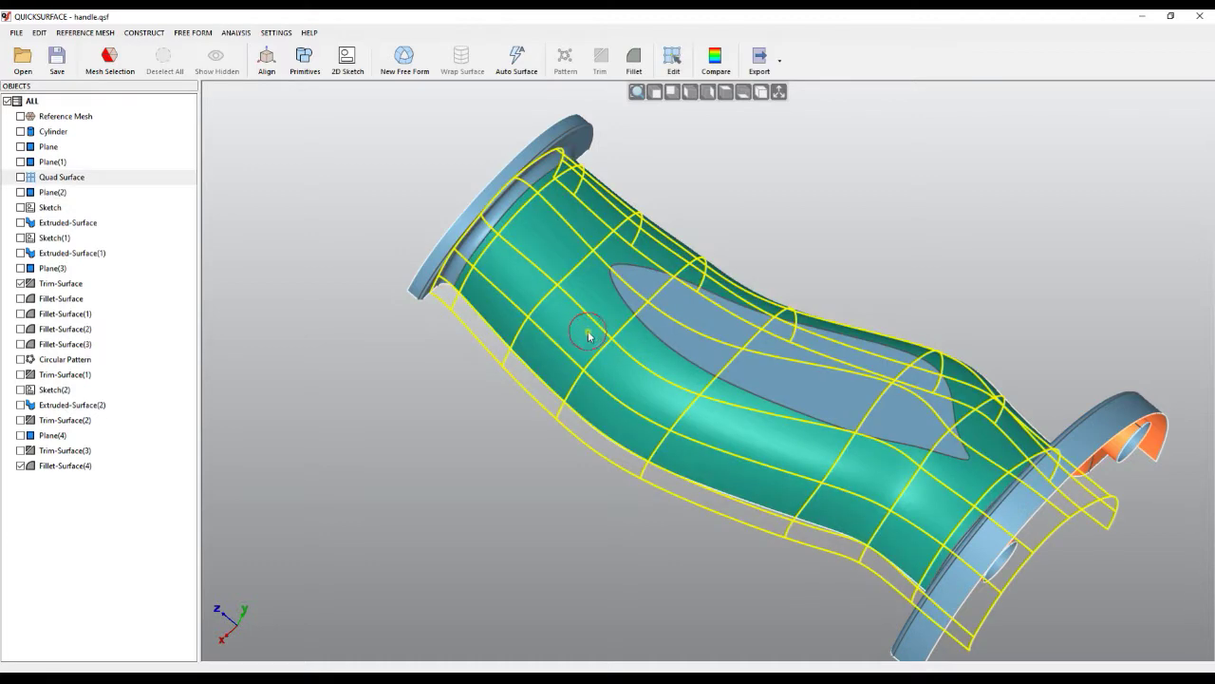
mouse_move(640, 418)
right_down()
mouse_move(459, 415)
mouse_move(785, 389)
right_up()
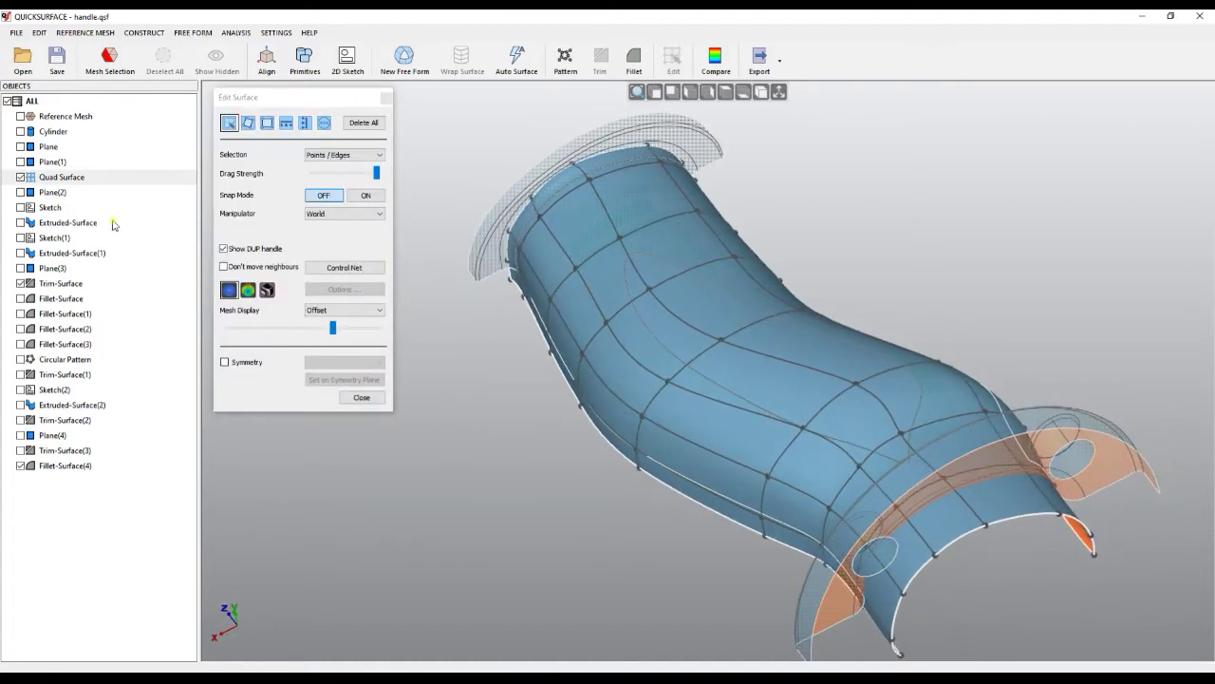
scroll(570, 490, up, 3)
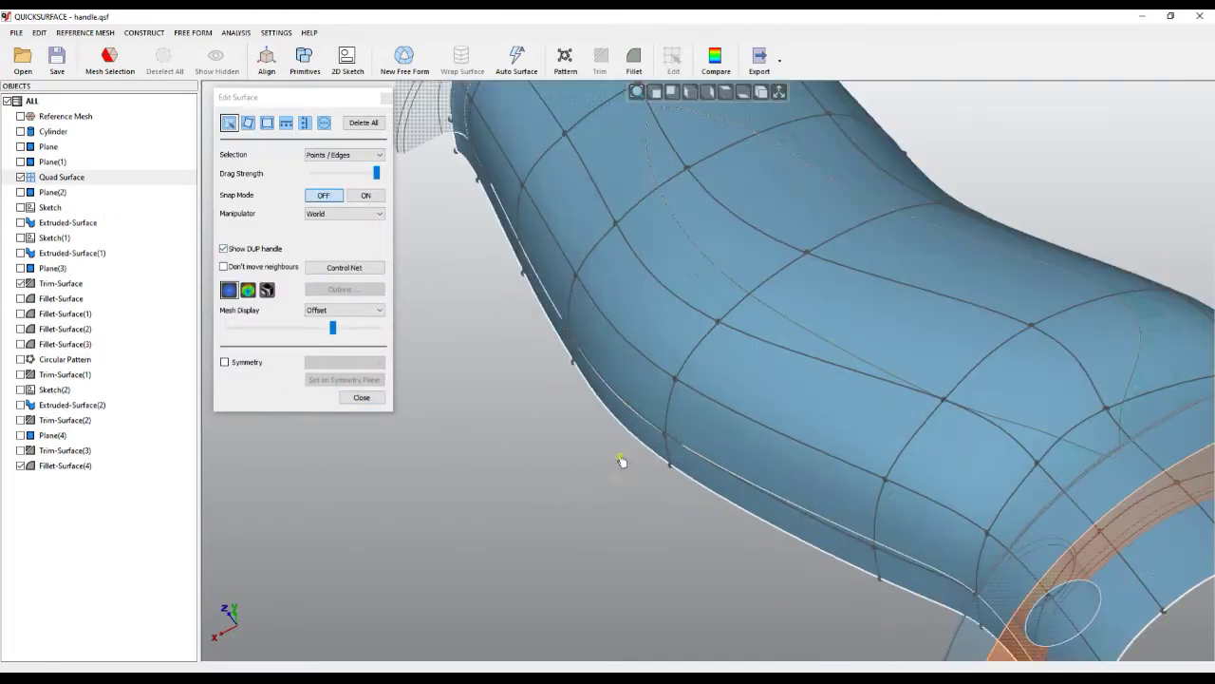
click(670, 467)
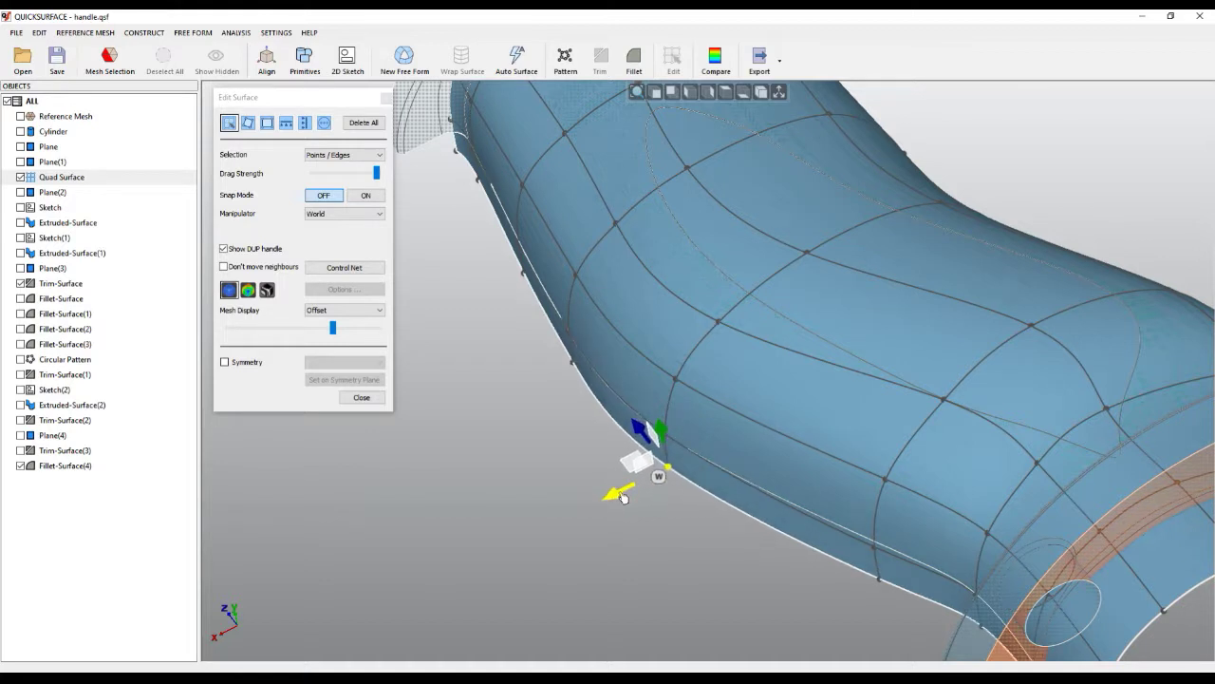
Close Edit Surface so the trims and fillets rebuild, then view the whole handle
click(360, 397)
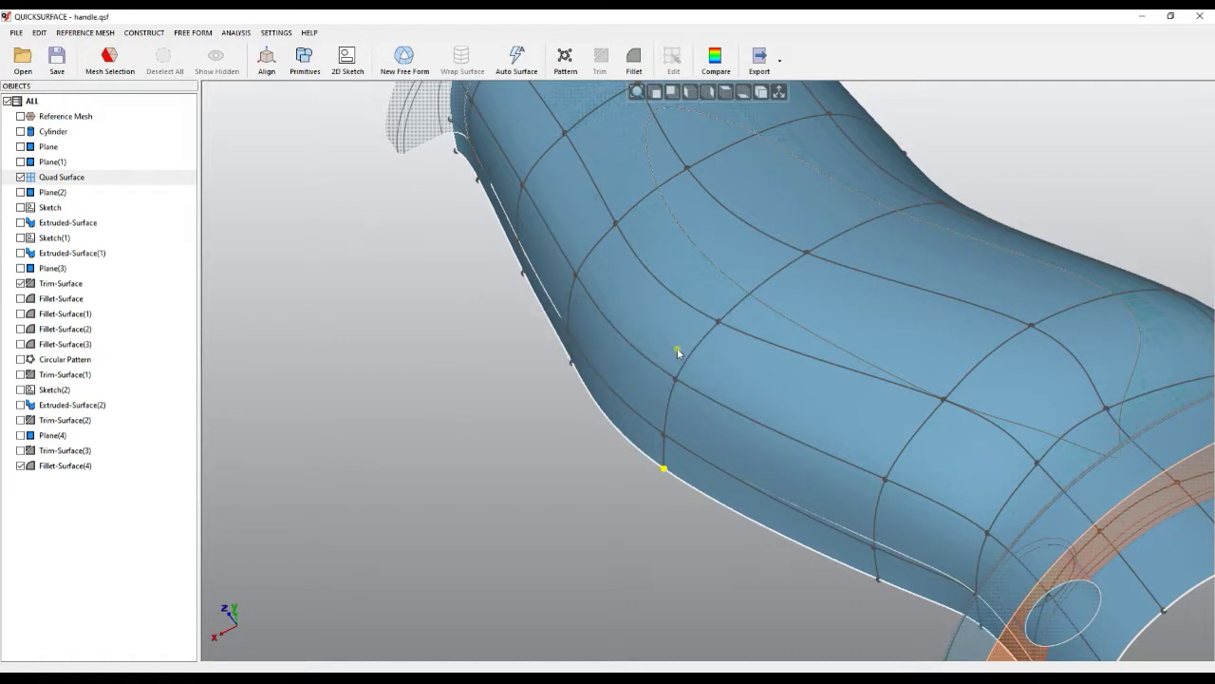
scroll(732, 371, down, 2)
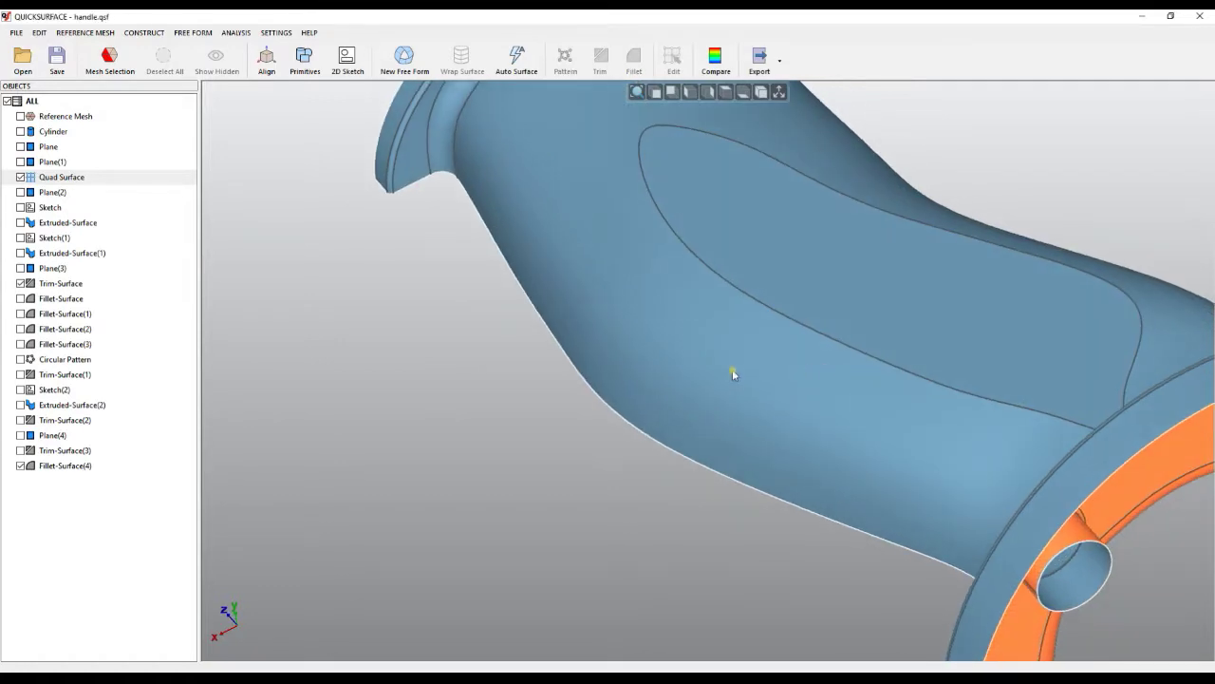
scroll(606, 377, down, 3)
mouse_move(507, 406)
right_down()
mouse_move(611, 516)
mouse_move(619, 547)
right_up()
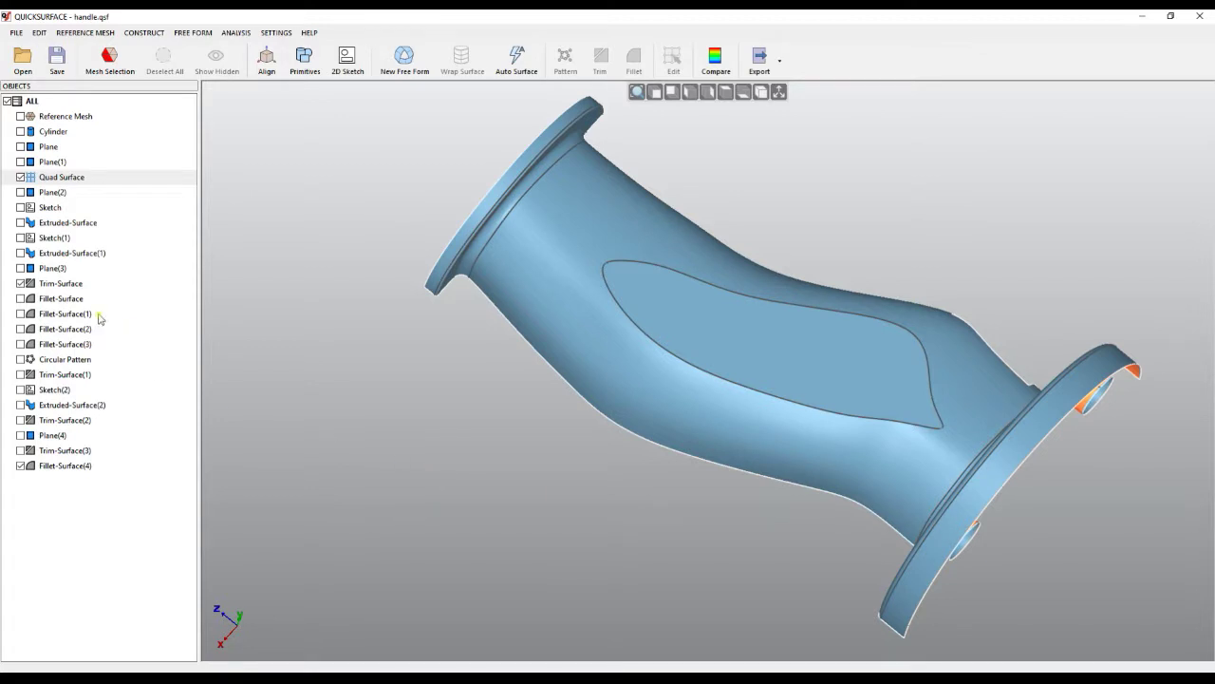
Apply Disable All Next on Trim-Surface, leaving only the trimmed handle surface
click(74, 285)
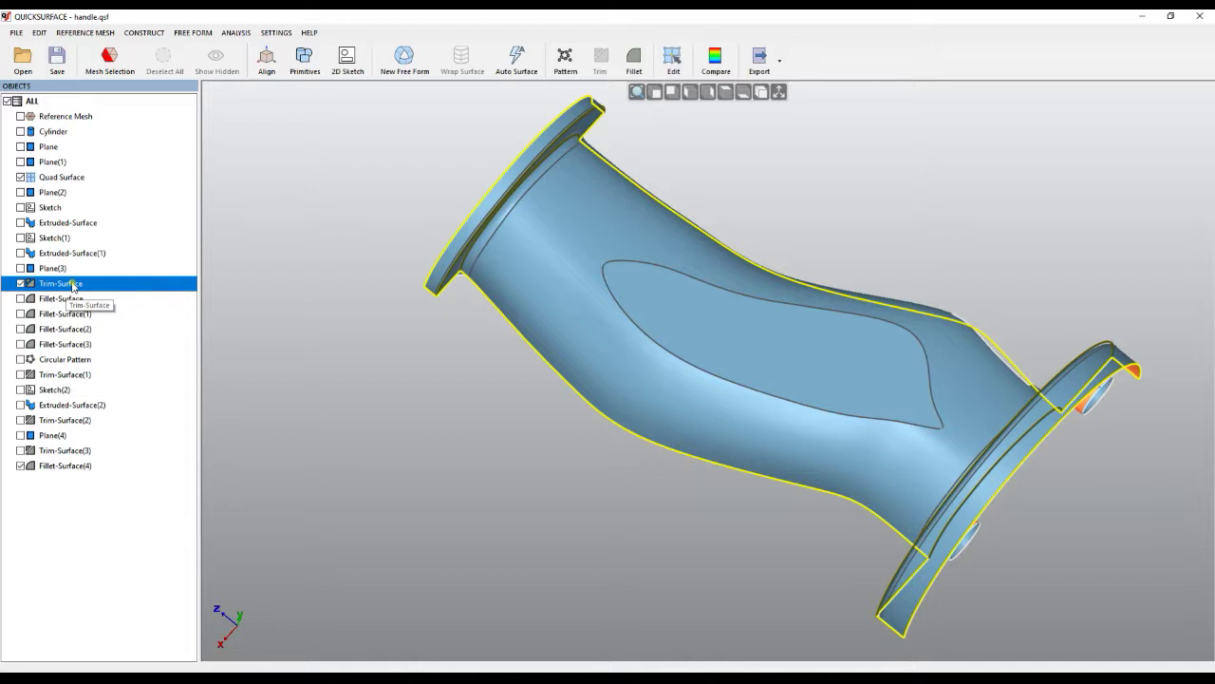
right_click(72, 287)
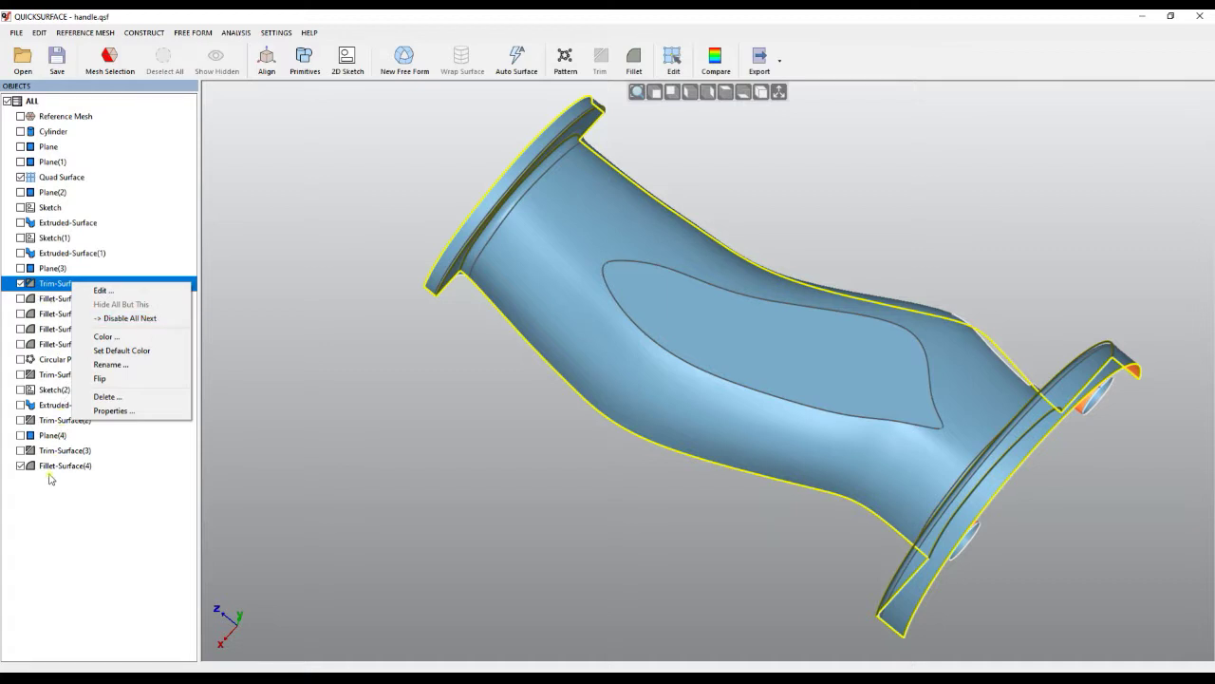
click(147, 320)
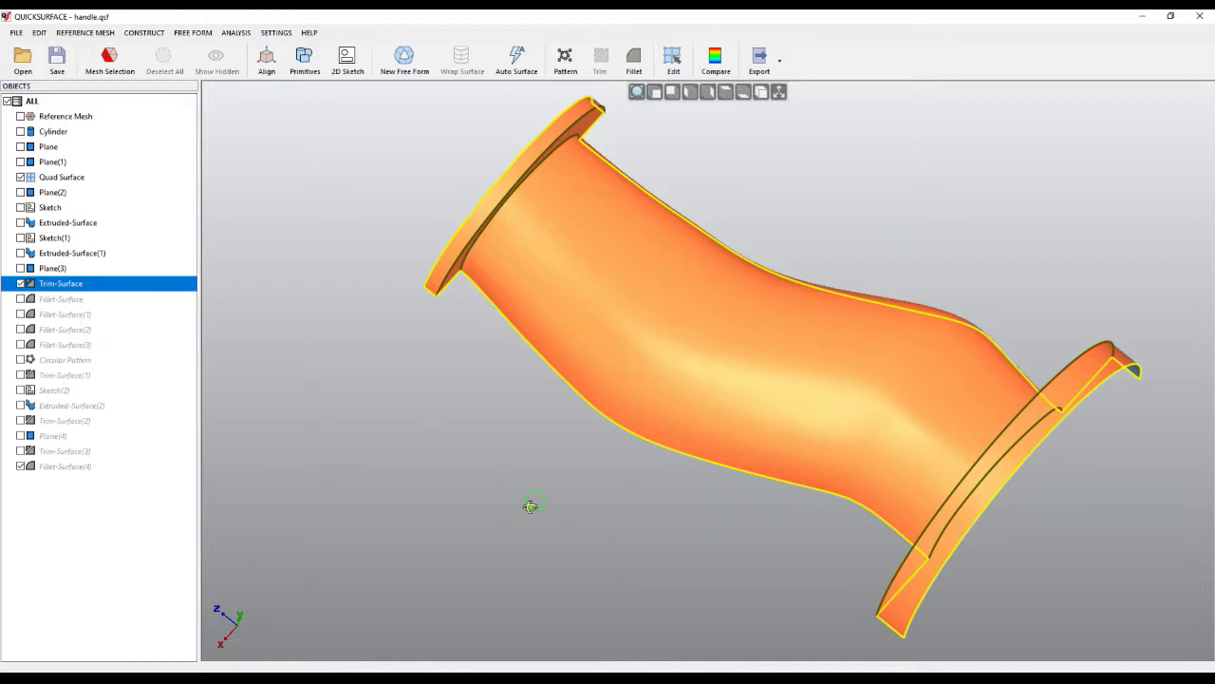
mouse_move(529, 504)
right_down()
mouse_move(490, 458)
mouse_move(488, 399)
mouse_move(488, 409)
right_up()
click(489, 406)
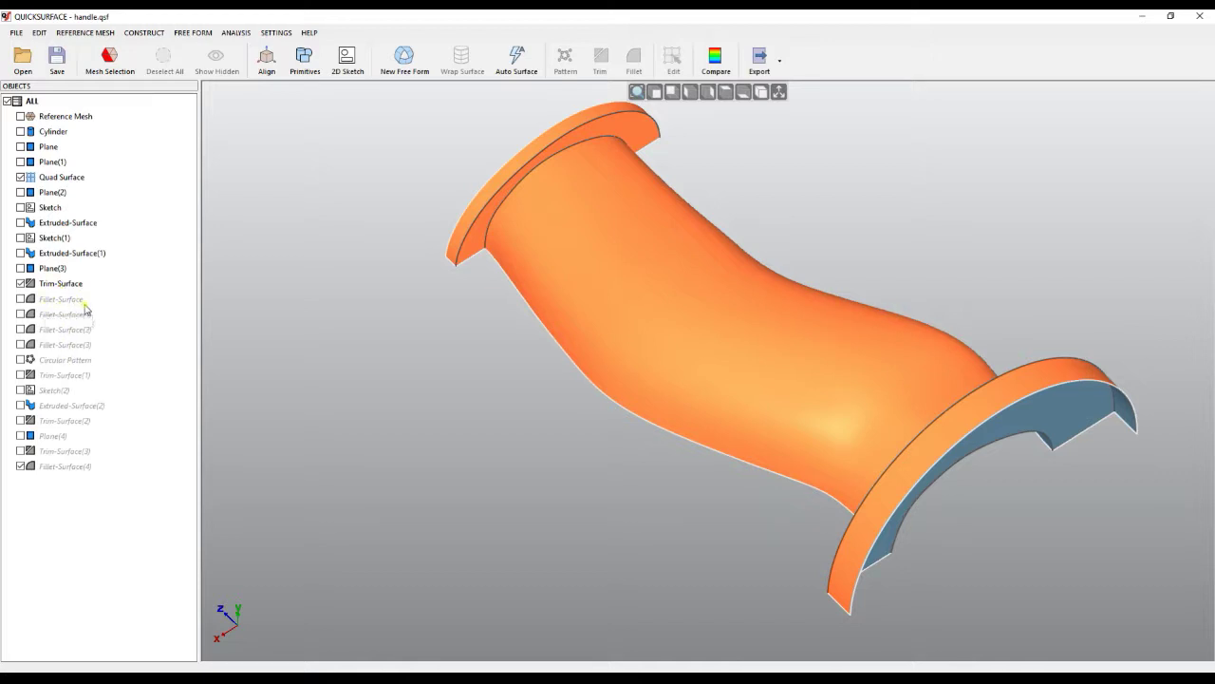
middle_drag(491, 445, 675, 403)
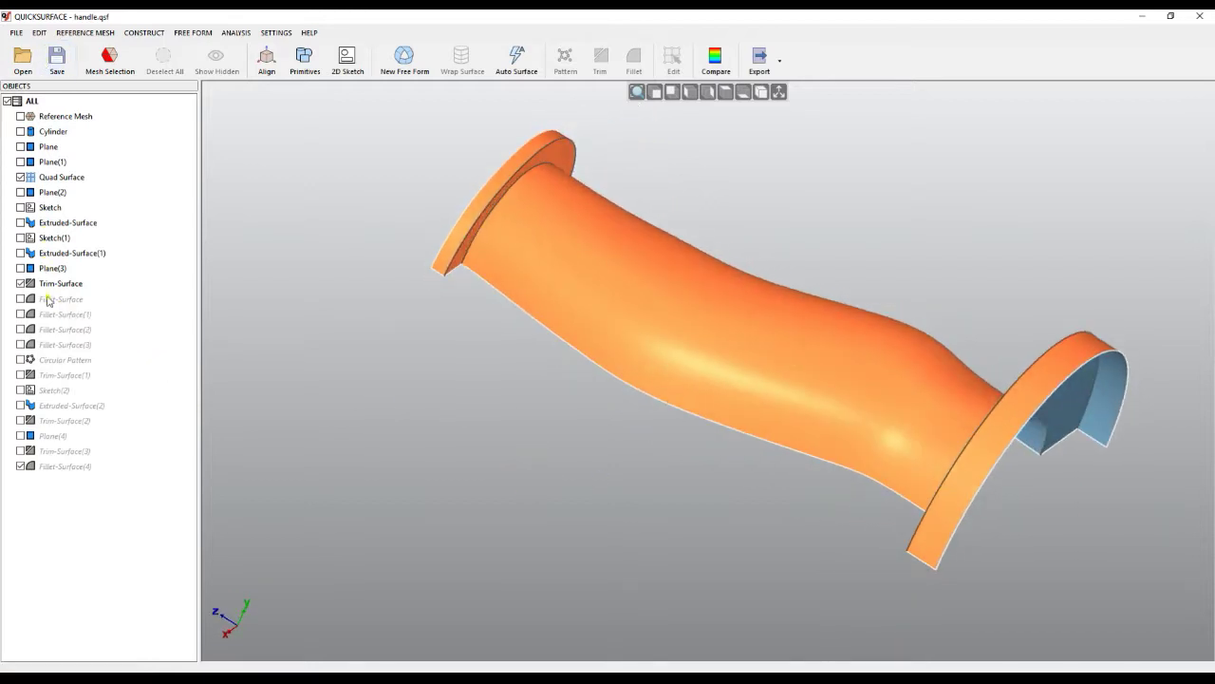
middle_drag(503, 371, 435, 412)
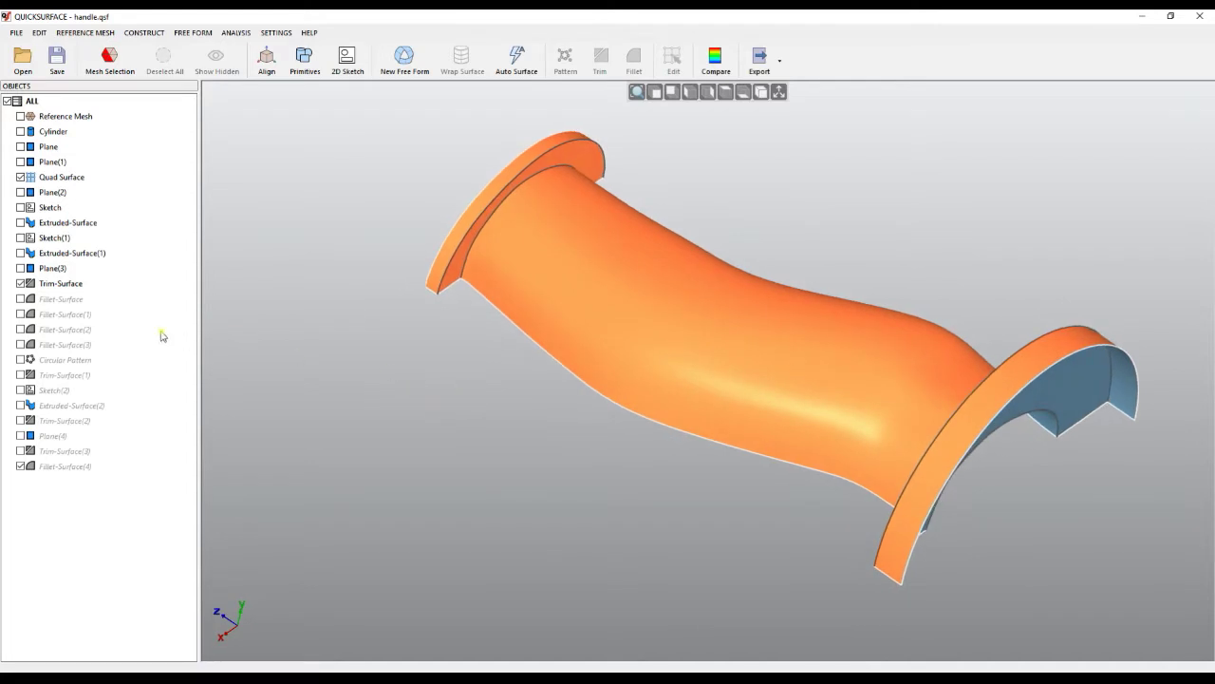
middle_drag(538, 382, 504, 355)
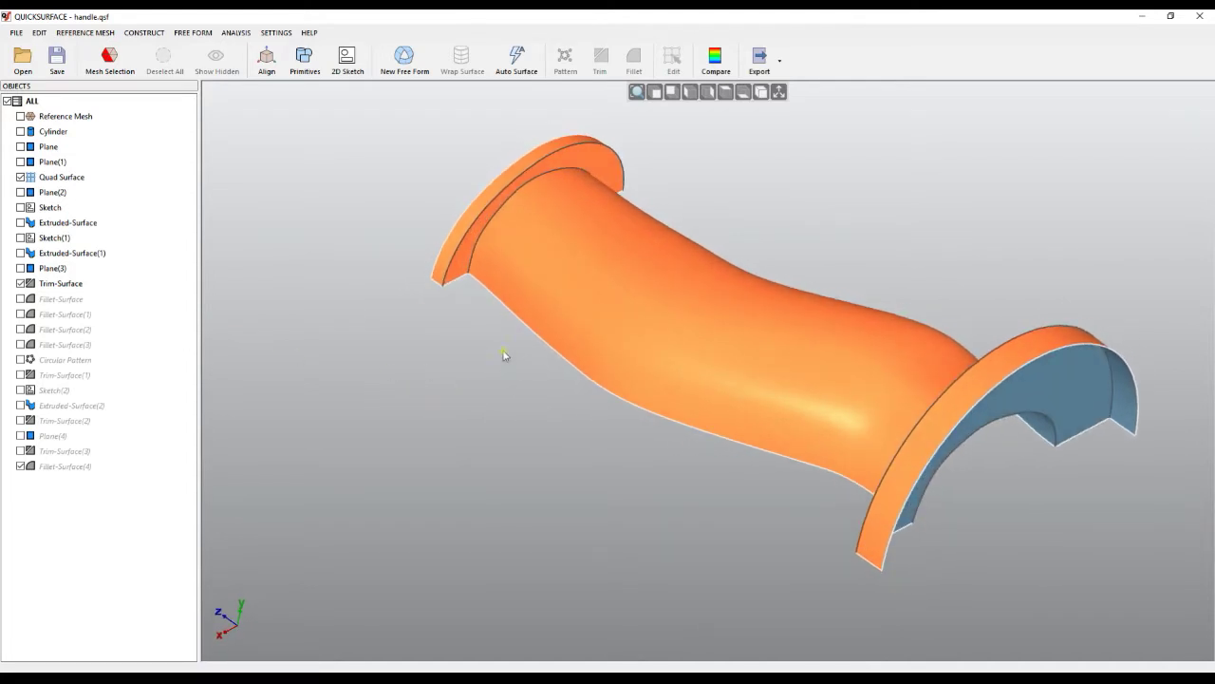
scroll(483, 168, up, 3)
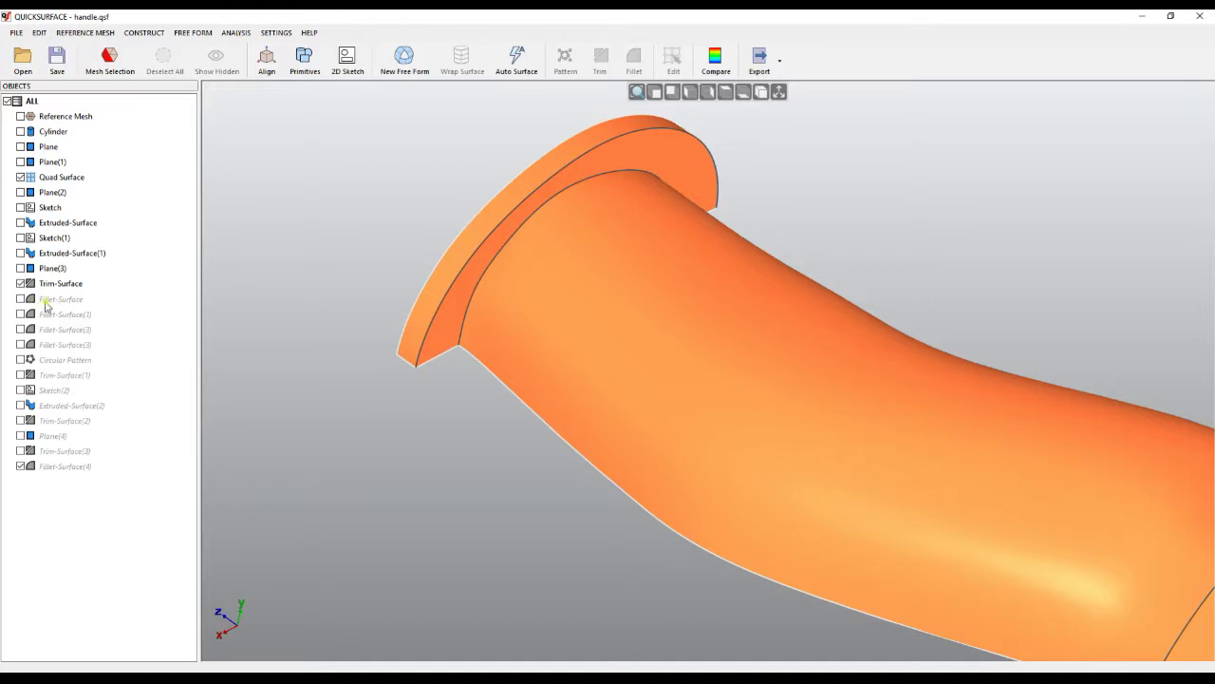
right_click(45, 302)
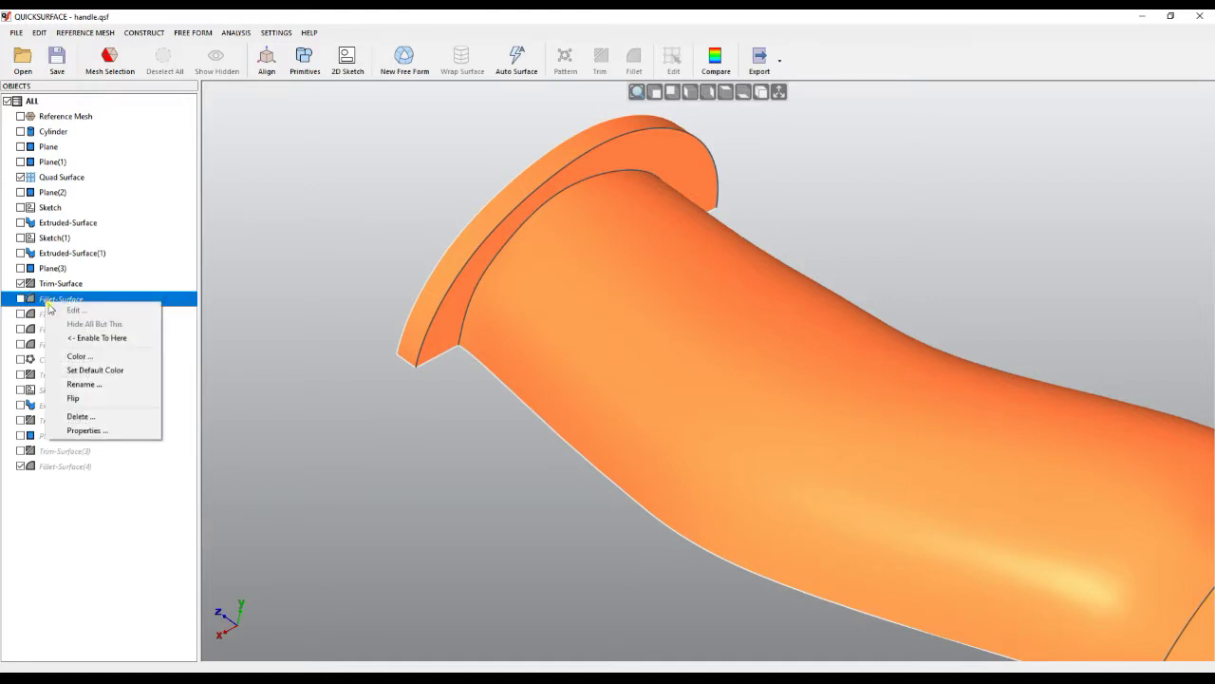
Enable the history up to the first Fillet-Surface and clear the selection
click(86, 339)
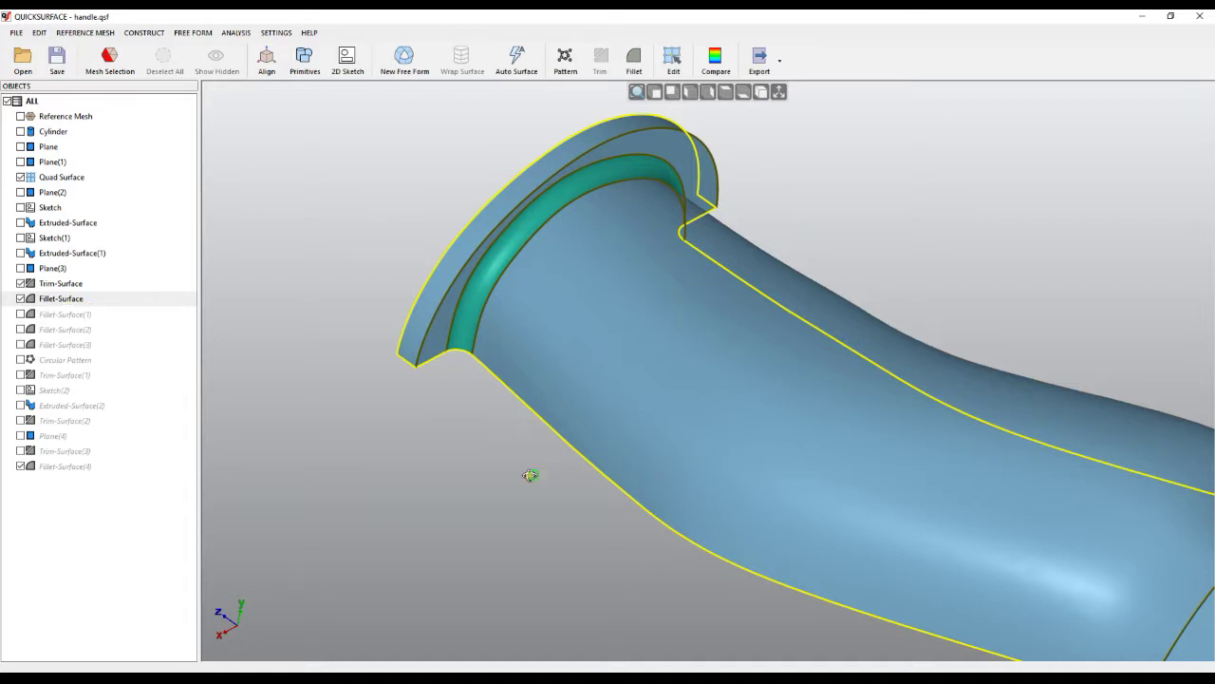
right_drag(529, 475, 478, 426)
click(493, 410)
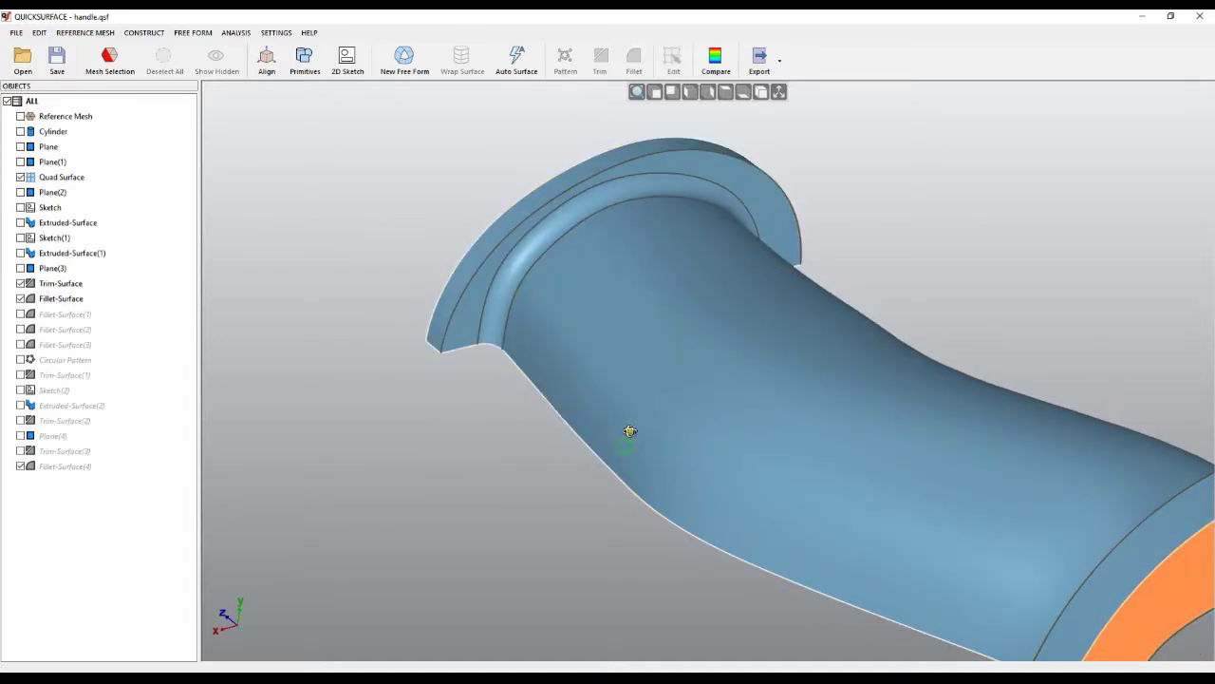
right_drag(630, 428, 652, 304)
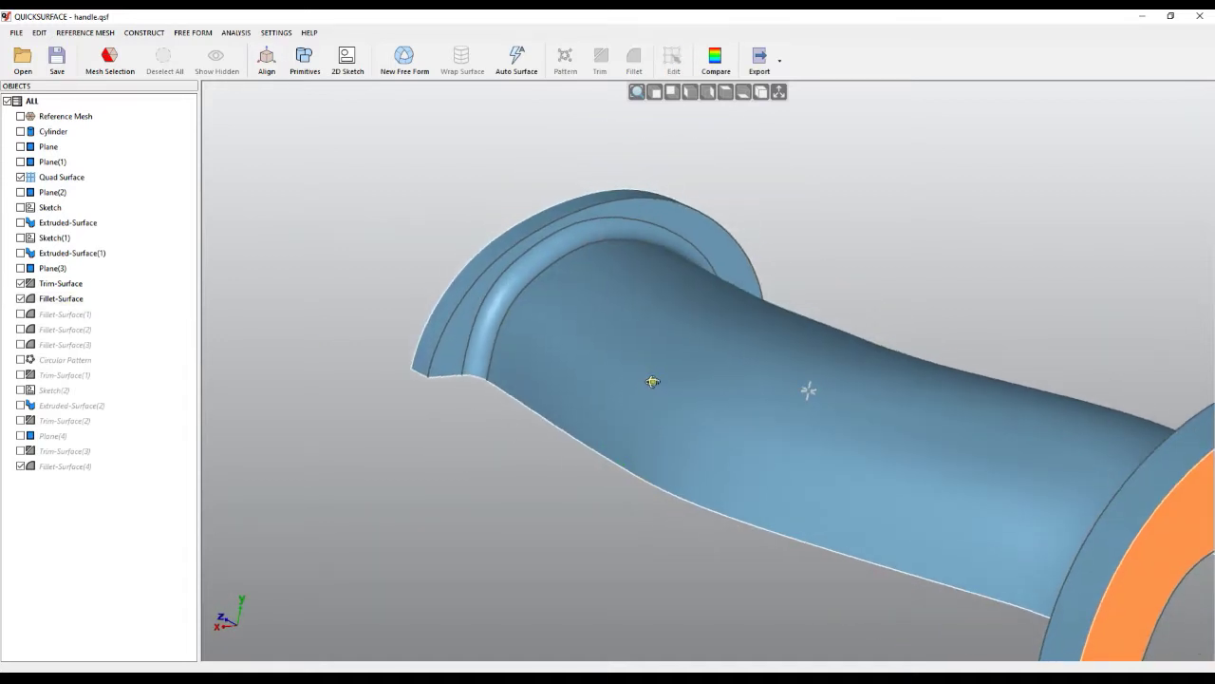
double_click(554, 343)
Raise a control point on the handle's top and close Edit Surface to rebuild
right_drag(662, 459, 812, 427)
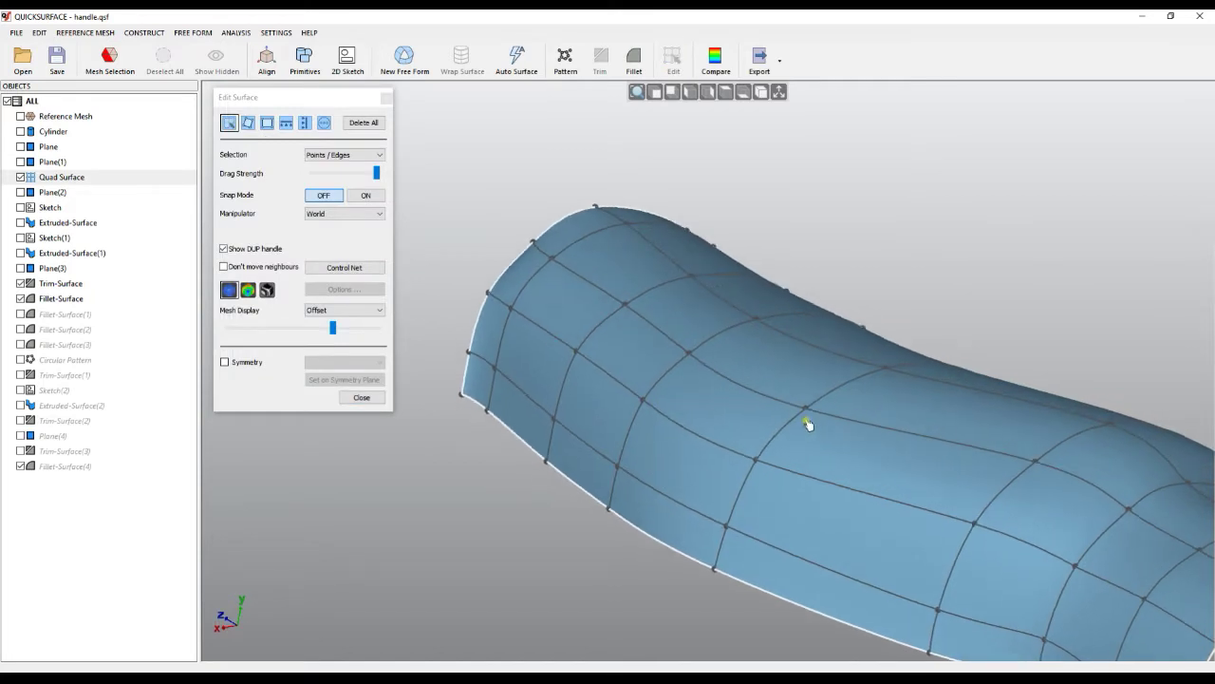
click(805, 408)
drag(818, 355, 817, 344)
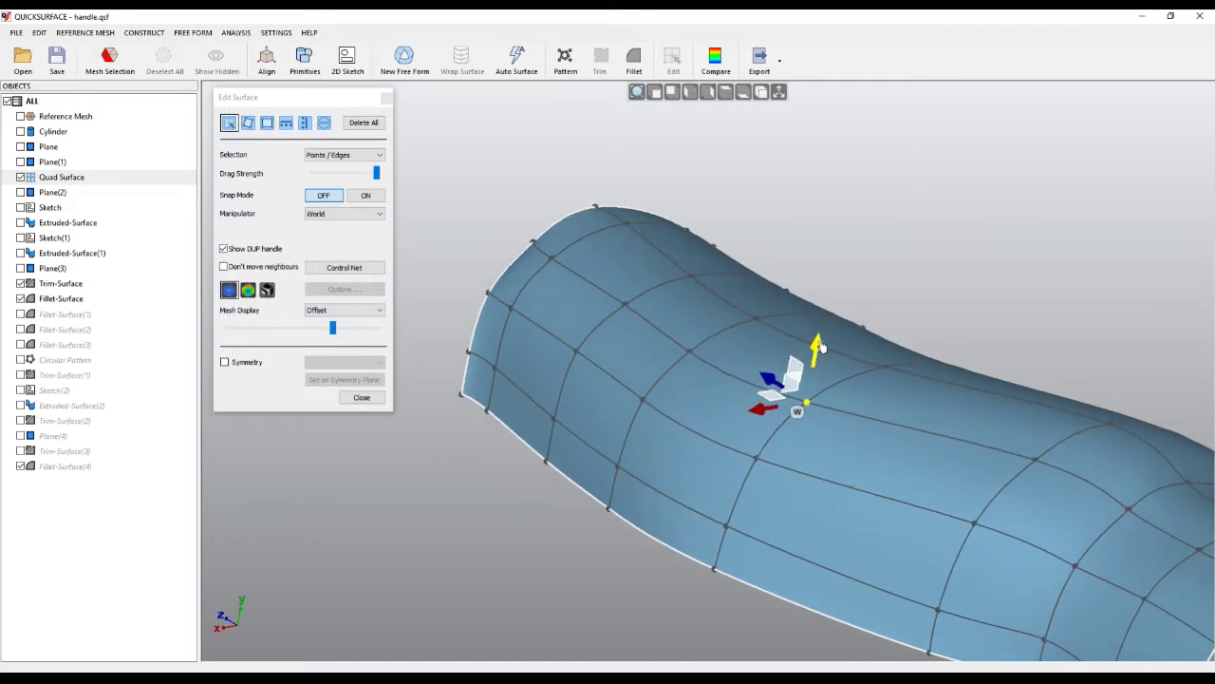
click(361, 400)
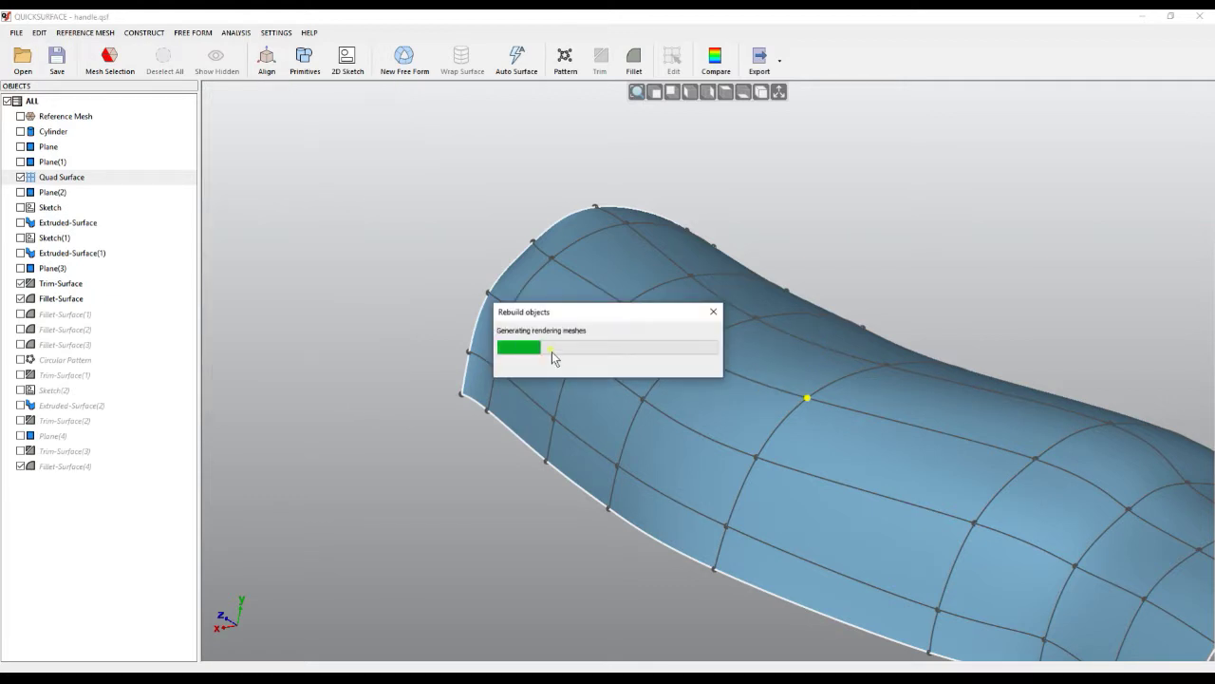
mouse_move(573, 358)
right_down()
mouse_move(529, 456)
mouse_move(561, 312)
mouse_move(596, 285)
mouse_move(561, 354)
right_up()
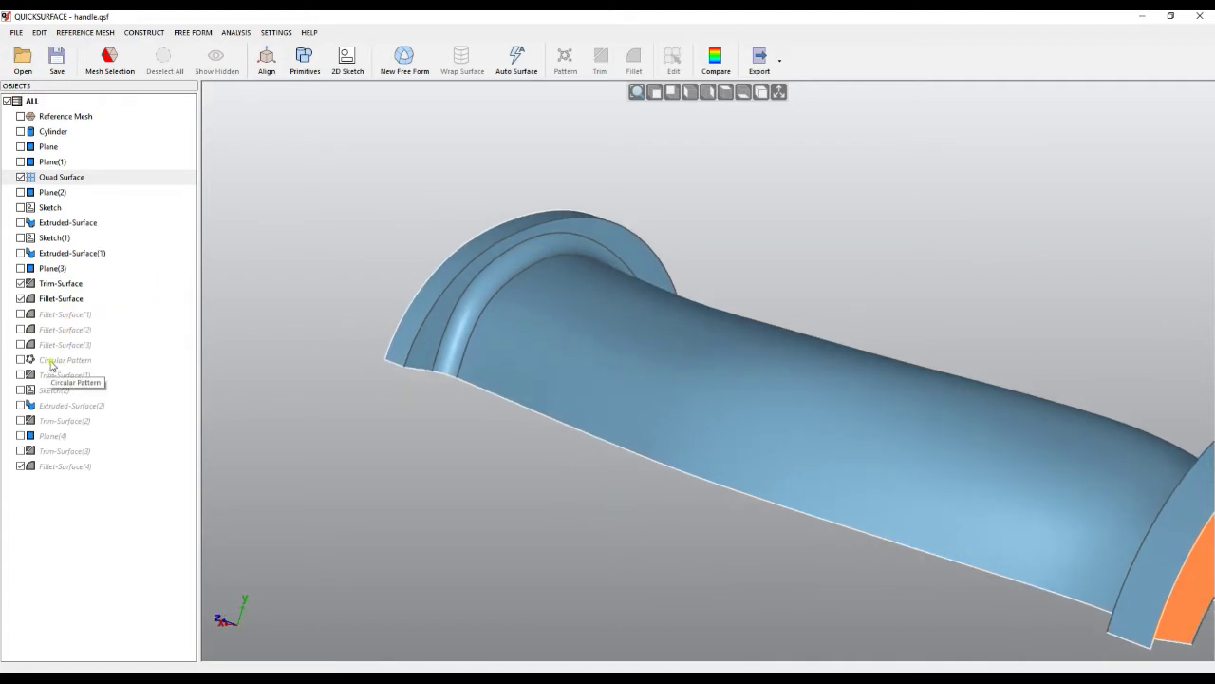
click(57, 360)
Enable features up to Circular Pattern and make Fillet-Surface(3) visible again
right_click(58, 365)
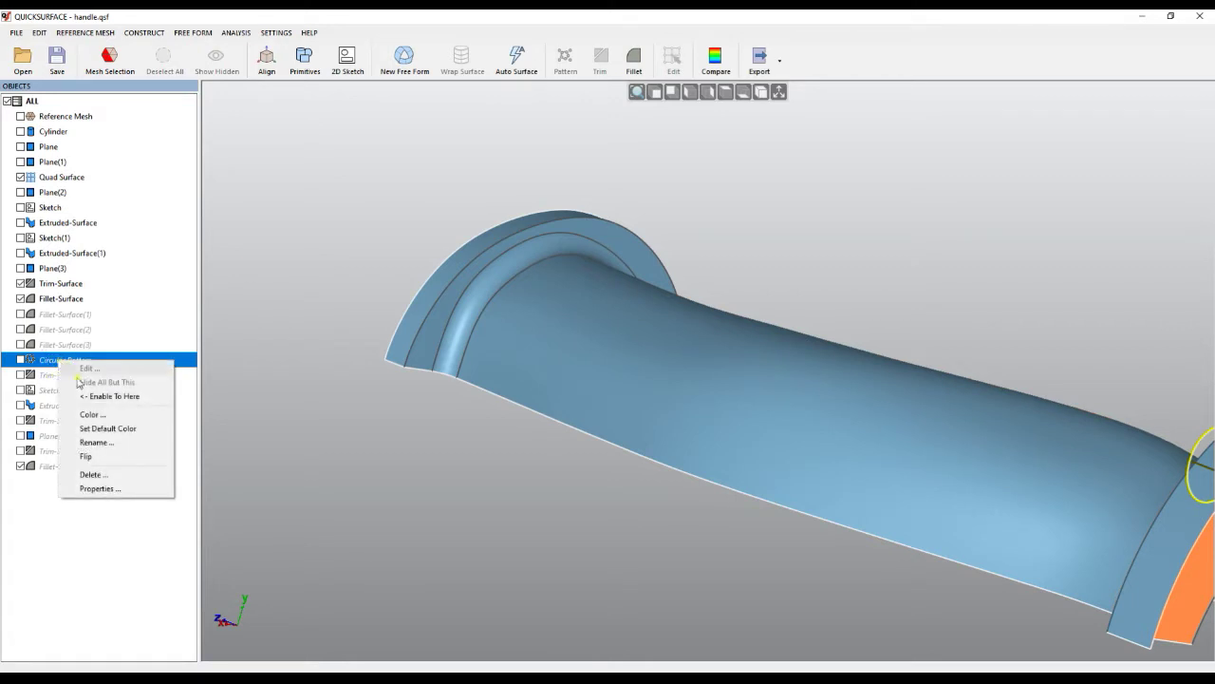
click(108, 399)
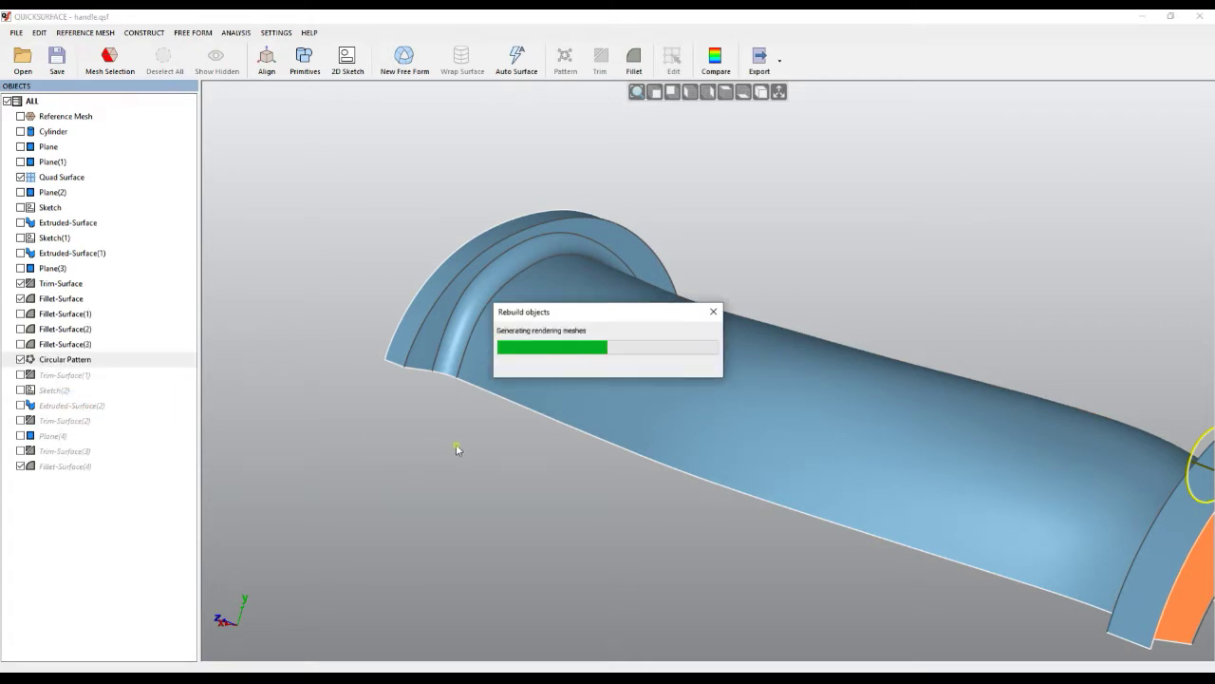
scroll(457, 449, down, 3)
mouse_move(499, 421)
right_down()
mouse_move(526, 420)
mouse_move(724, 570)
mouse_move(814, 562)
mouse_move(788, 551)
right_up()
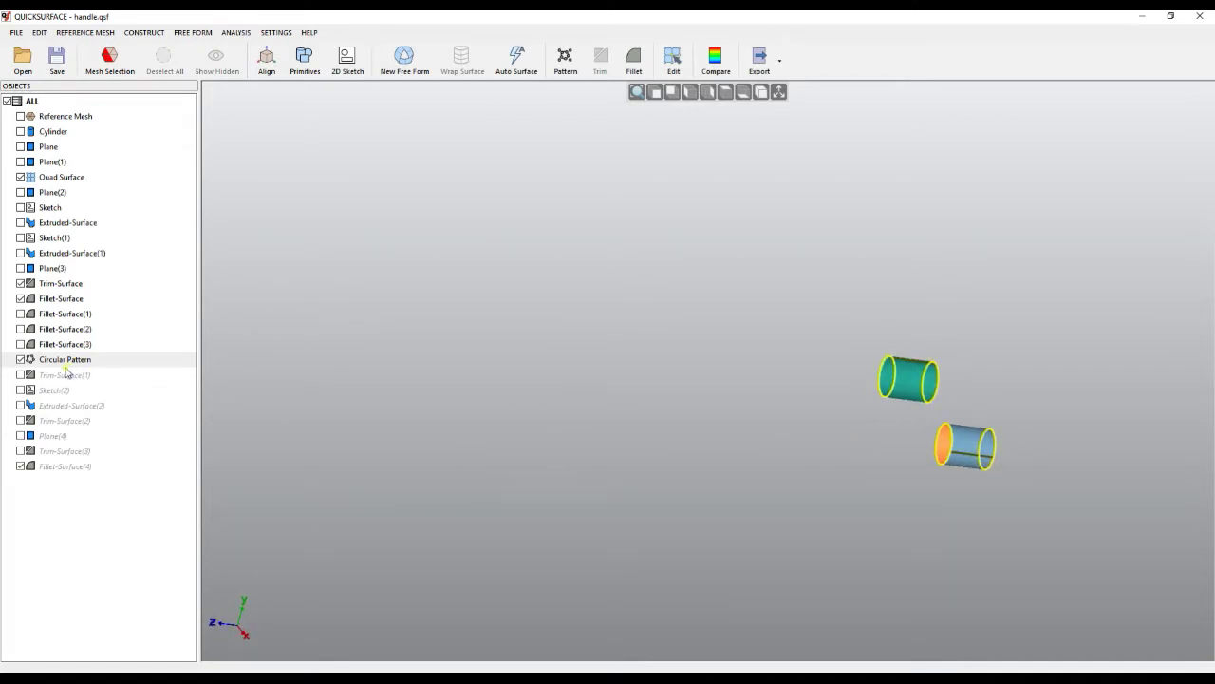
click(20, 344)
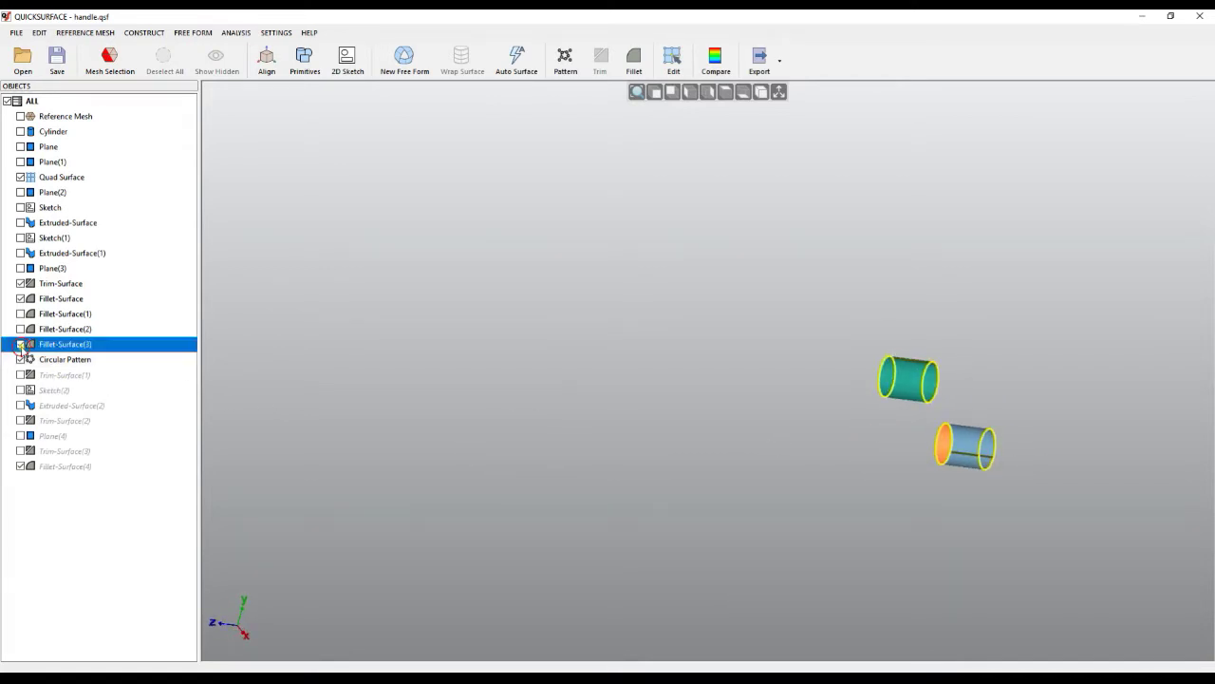
right_drag(590, 411, 608, 422)
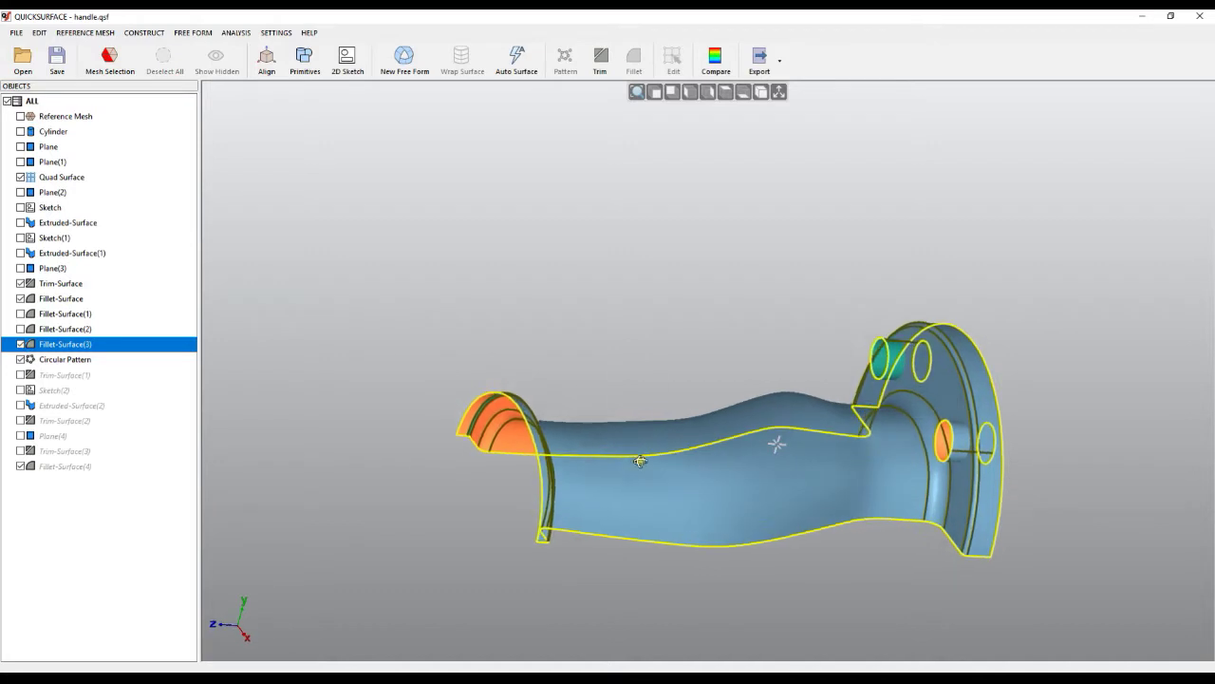
Enable all remaining features up to Fillet-Surface(4) to complete the handle
right_click(71, 466)
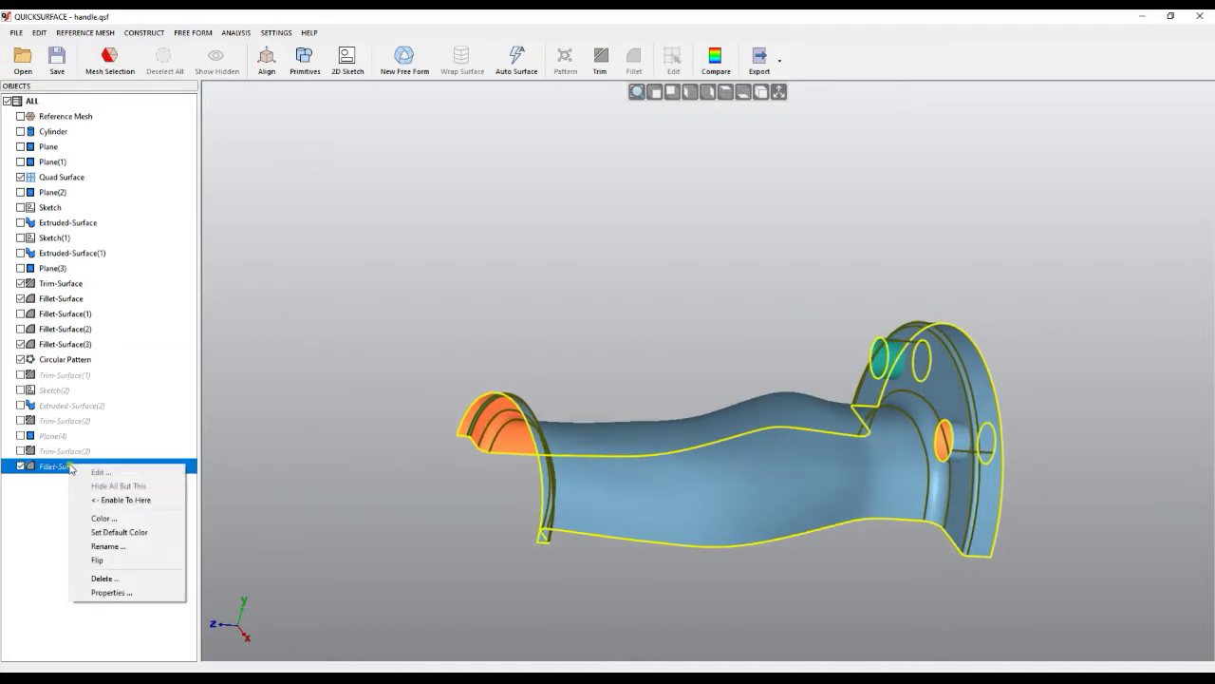
click(121, 500)
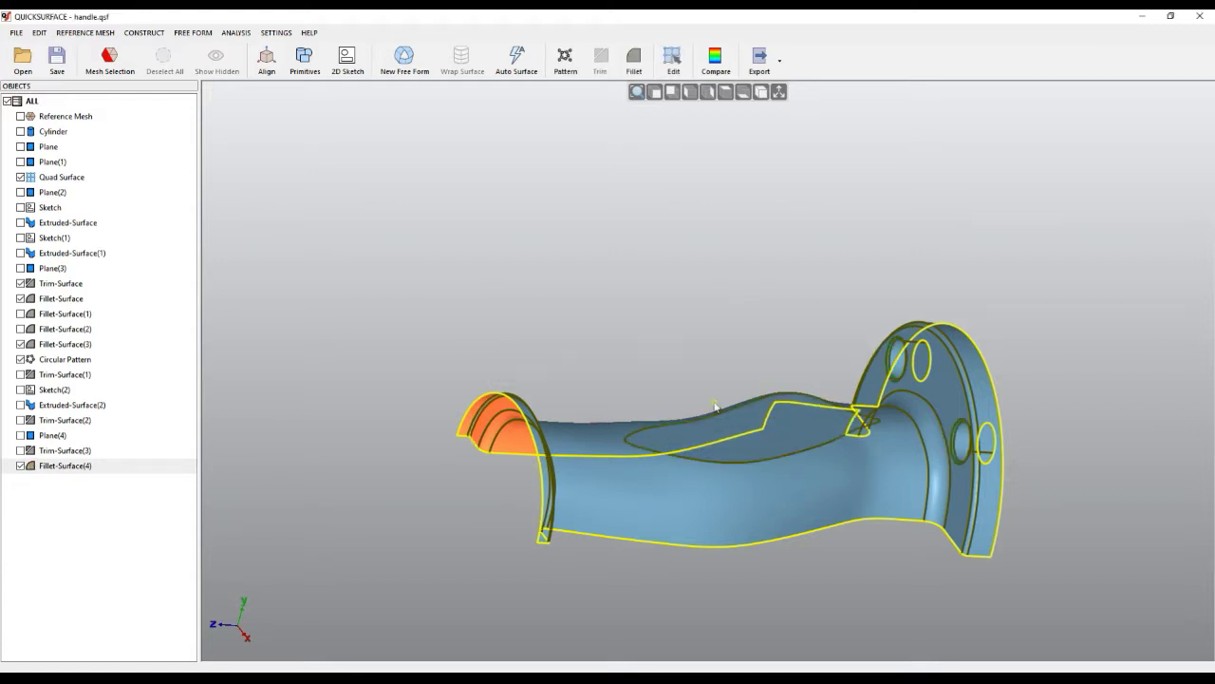
click(722, 357)
mouse_move(602, 342)
right_down()
mouse_move(700, 586)
mouse_move(727, 564)
mouse_move(700, 502)
right_up()
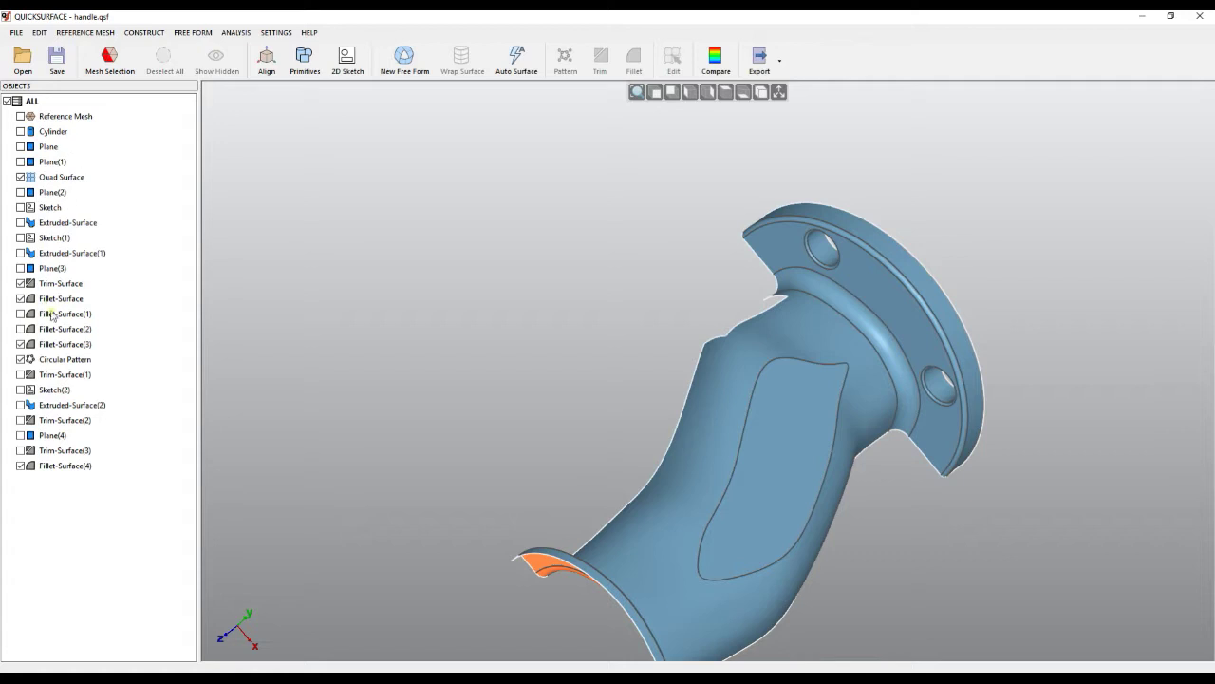
scroll(537, 407, down, 2)
mouse_move(537, 407)
right_down()
mouse_move(570, 465)
mouse_move(569, 382)
right_up()
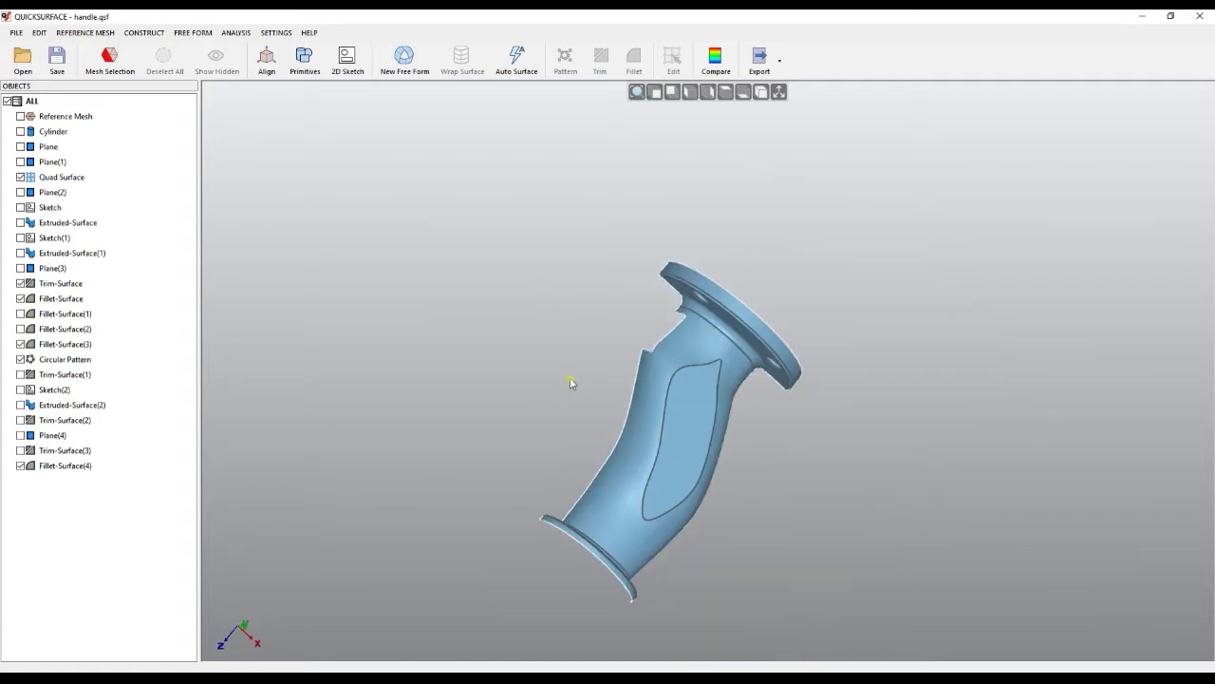
scroll(600, 460, up, 2)
scroll(516, 491, up, 1)
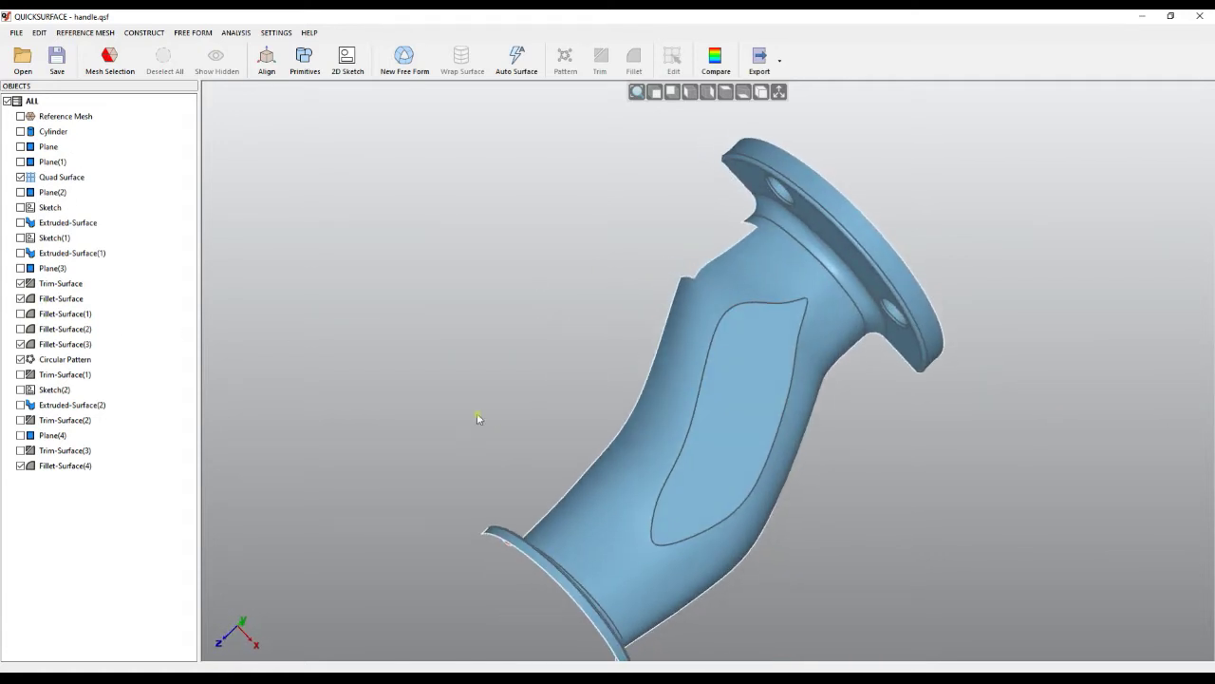